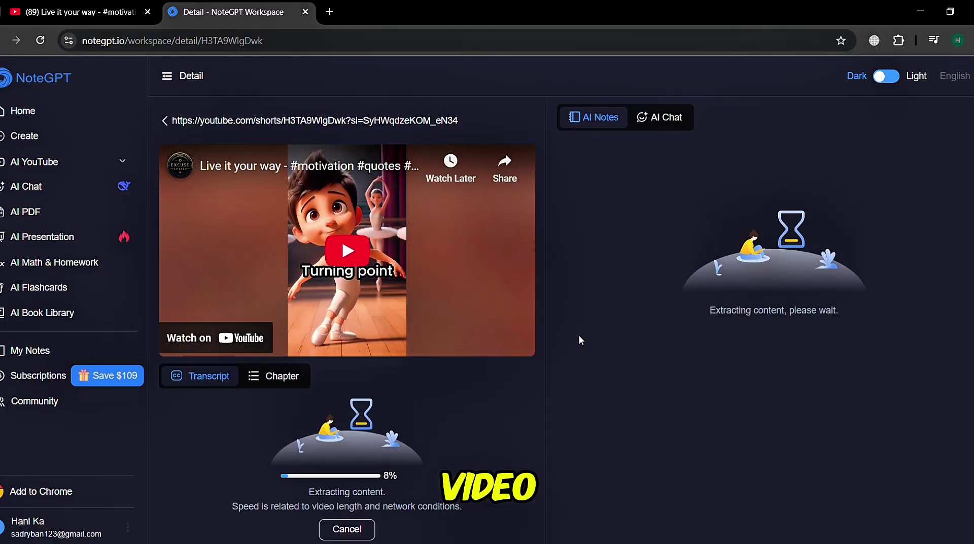
Copy the ballet short's transcript from NoteGPT without timestamps
{"action": "mouse_move", "coordinate": [445, 377]}
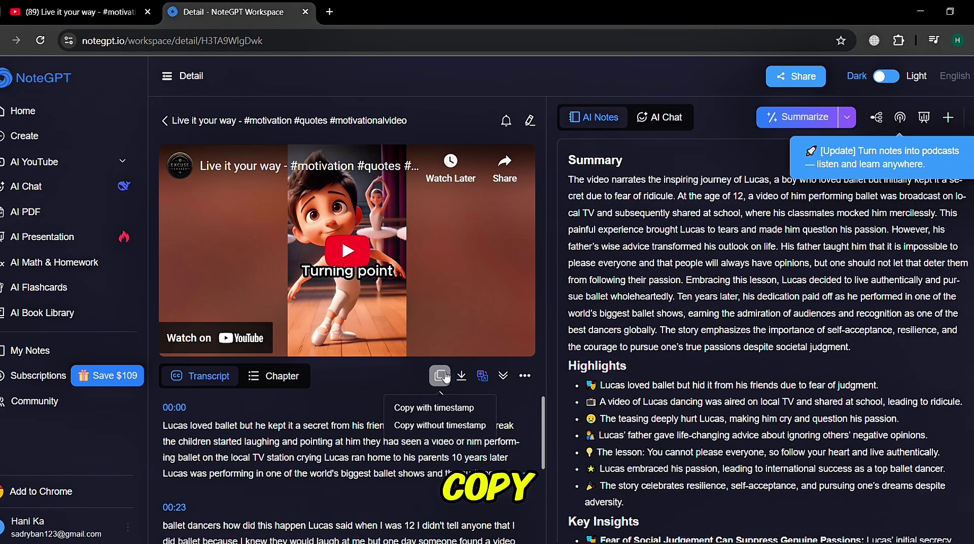
{"action": "left_click", "coordinate": [449, 426]}
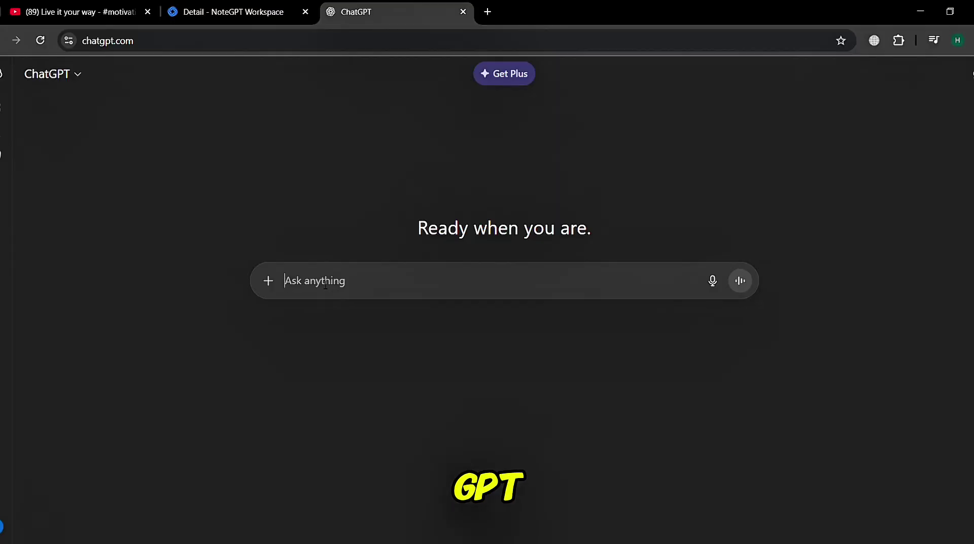
Paste the ballet transcript and ask ChatGPT to replace ballet with football throughout the story
{"action": "key", "text": "ctrl+v"}
{"action": "scroll", "coordinate": [673, 423], "scroll_direction": "down", "scroll_amount": 3}
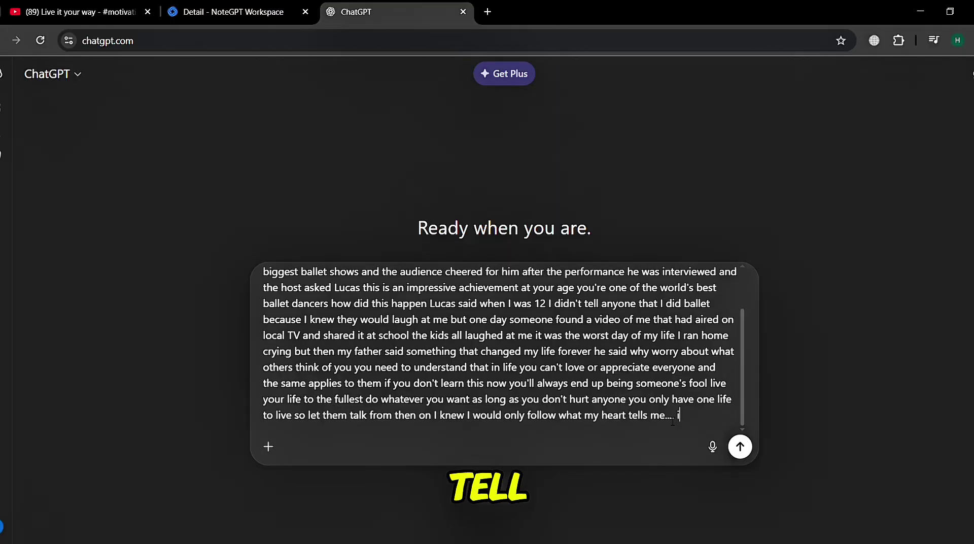
{"action": "type", "text": "i am sharing a story with you, wherever ballet is mentioned, replace it with football"}
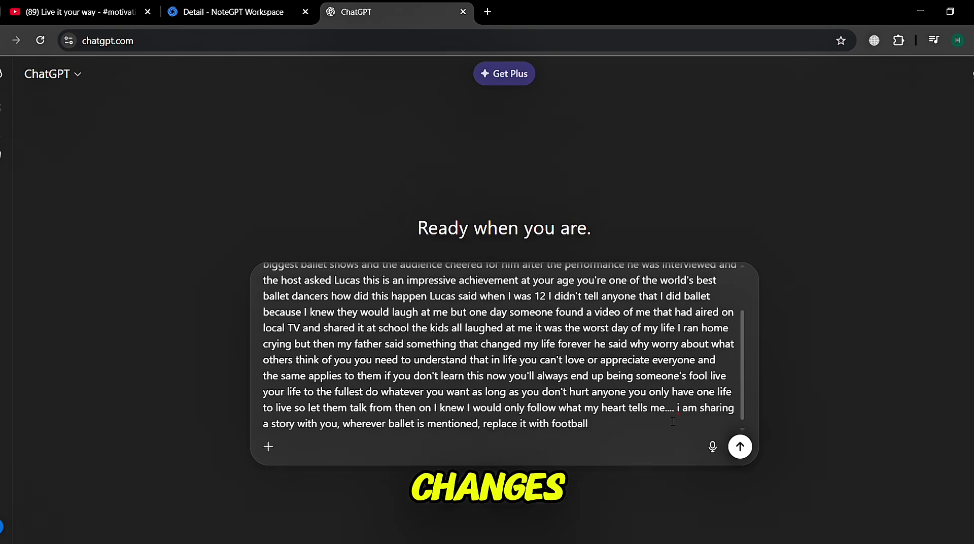
{"action": "left_click", "coordinate": [739, 447]}
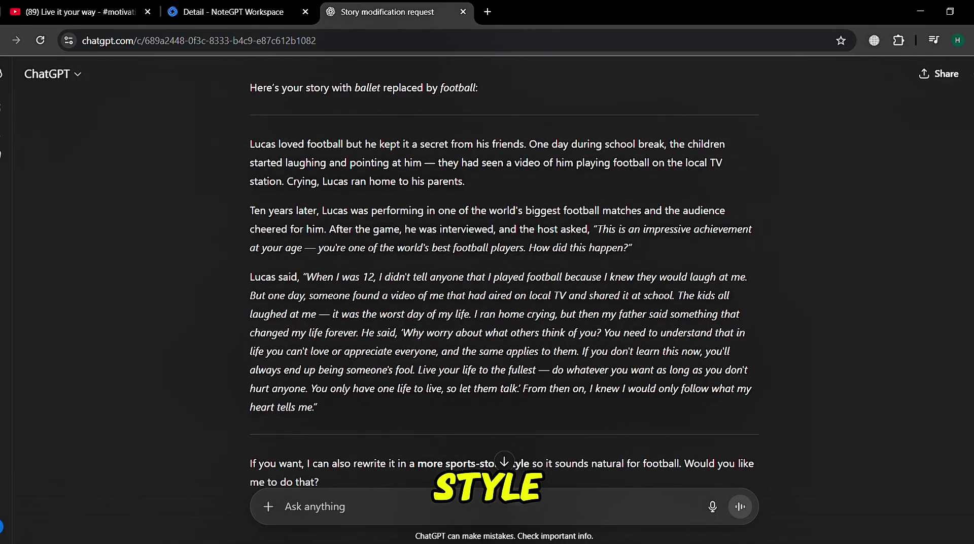
Request five more motivational stories in the same style and length, then read through them
{"action": "type", "text": "ple"}
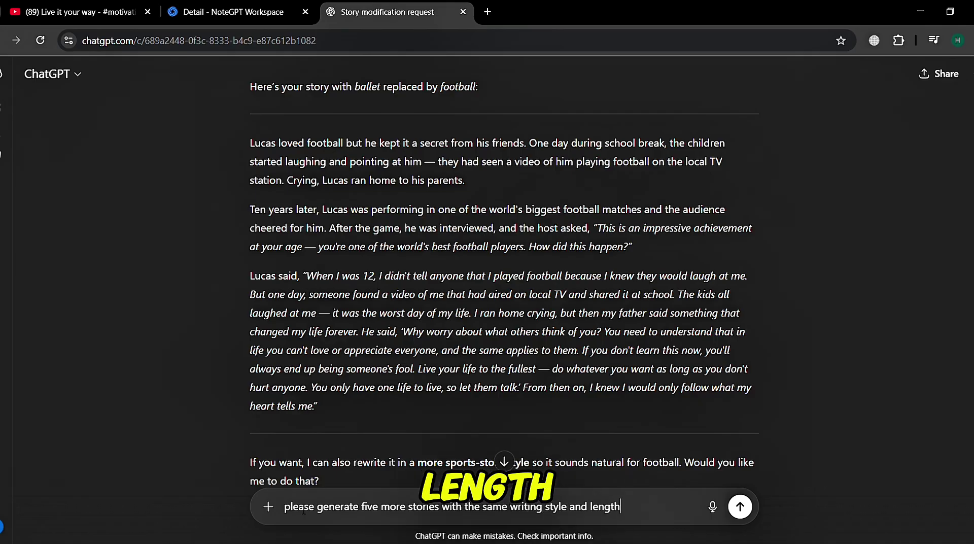
{"action": "key", "text": "Return"}
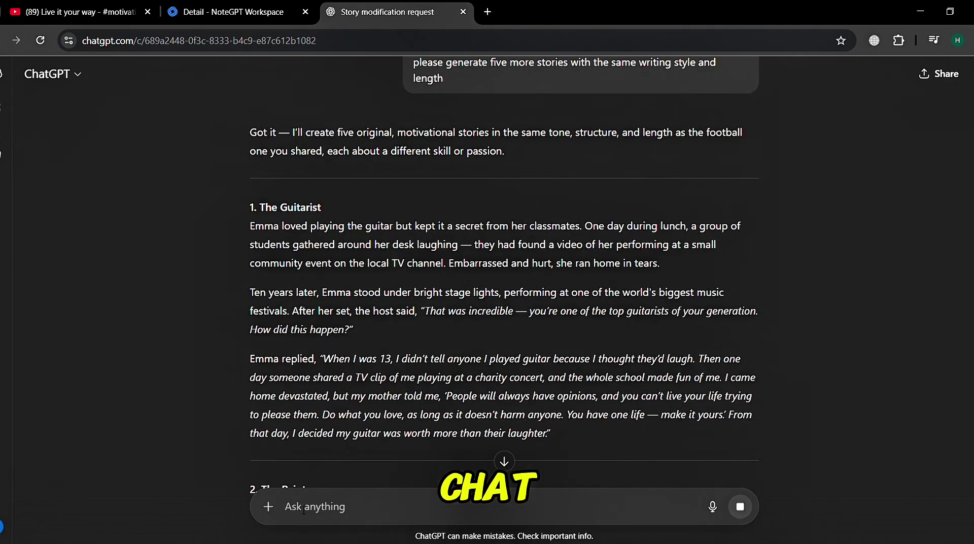
{"action": "scroll", "coordinate": [912, 360], "scroll_direction": "down", "scroll_amount": 10}
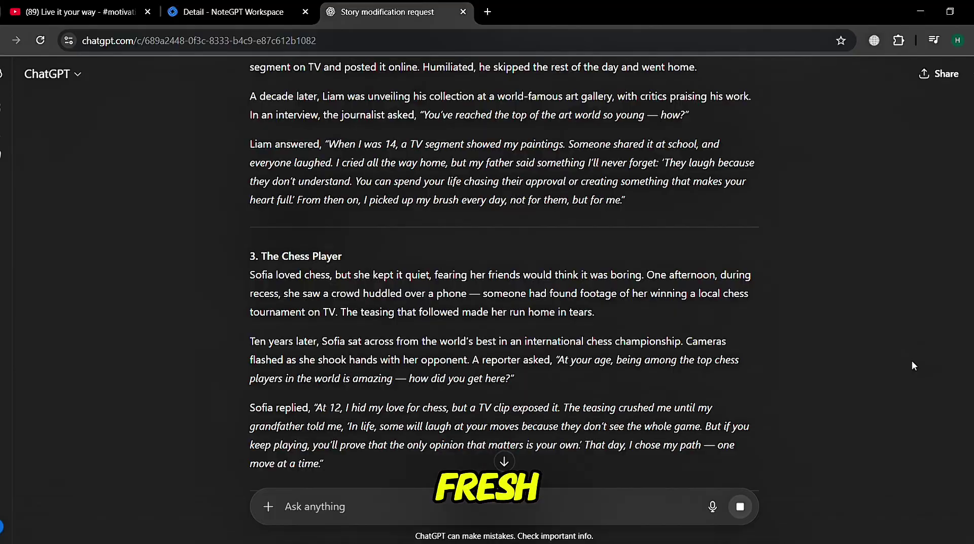
{"action": "scroll", "coordinate": [912, 360], "scroll_direction": "down", "scroll_amount": 10}
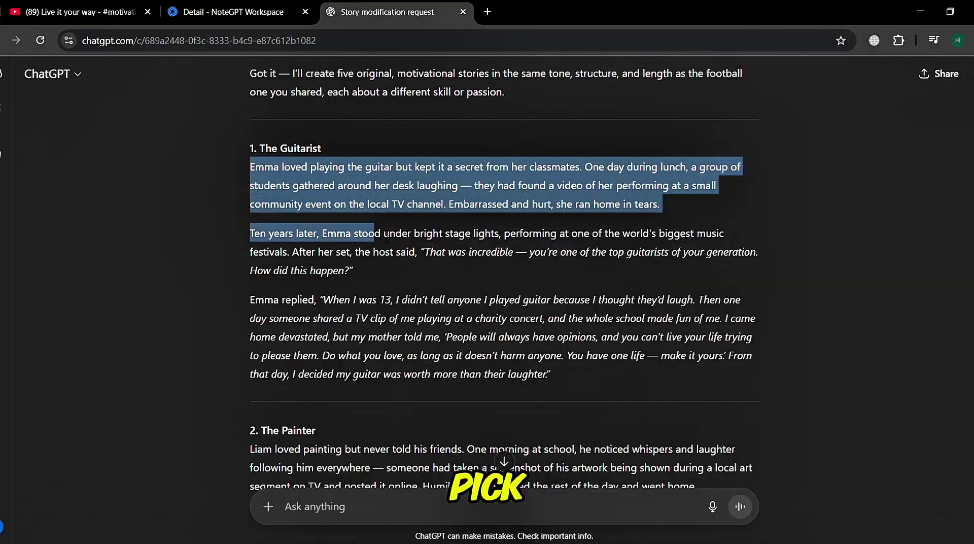
Copy The Guitarist story into a new ChatGPT message
{"action": "left_click_drag", "start_coordinate": [386, 237], "coordinate": [606, 371]}
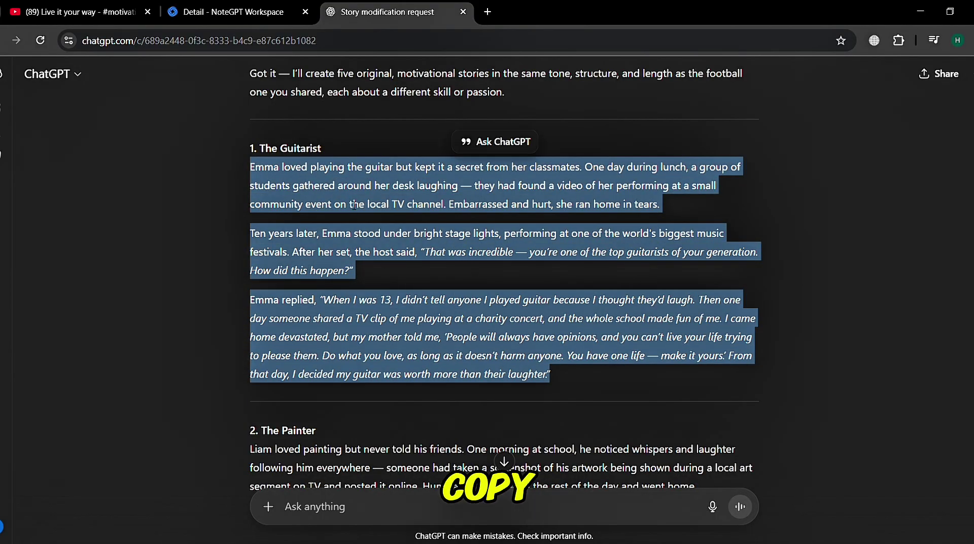
{"action": "key", "text": "ctrl+c"}
{"action": "left_click", "coordinate": [321, 508]}
{"action": "key", "text": "ctrl+v"}
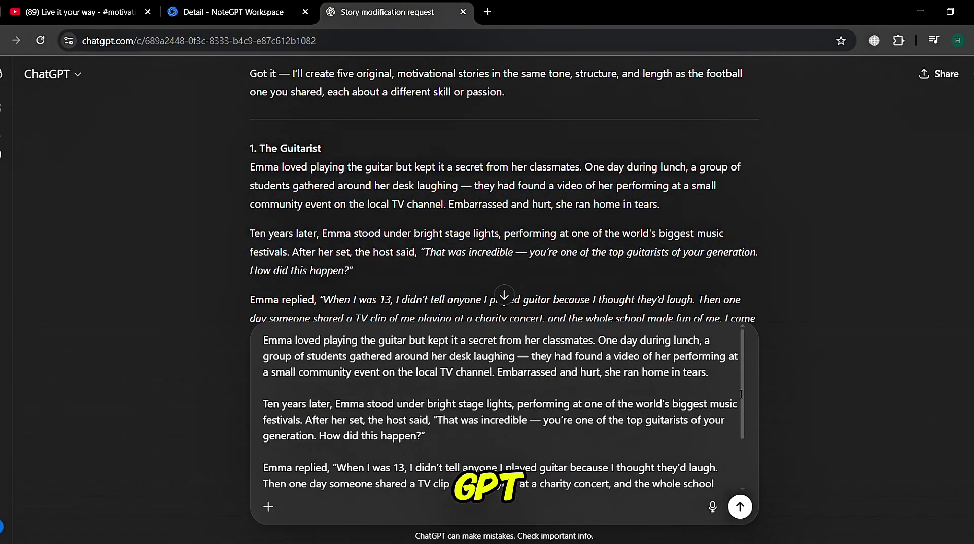
Ask for scene-by-scene 3D cartoon image prompts and select the Scene 1 prompt
{"action": "scroll", "coordinate": [744, 397], "scroll_direction": "down", "scroll_amount": 3}
{"action": "type", "text": "give me scene by scene image prompts for this story the image style shou"}
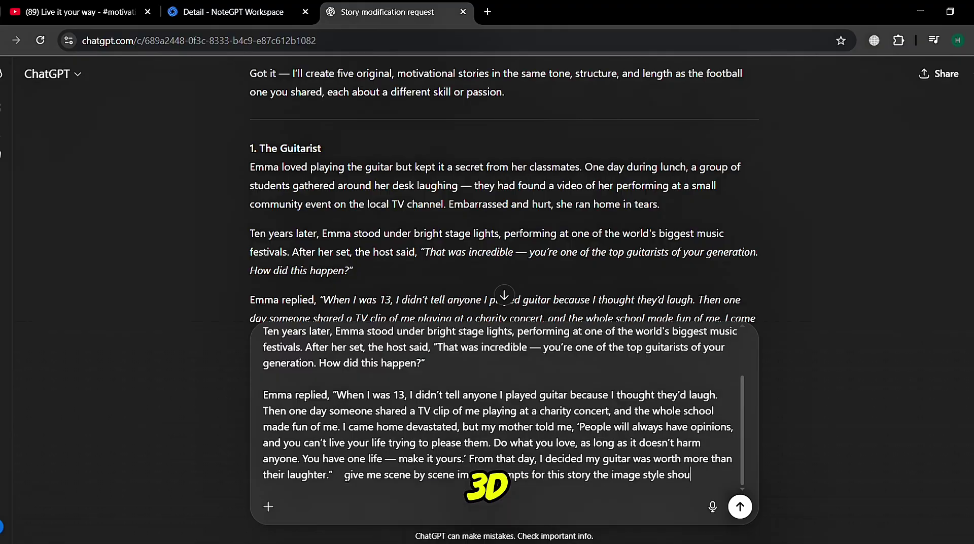
{"action": "type", "text": "ld be 3d cartoon"}
{"action": "key", "text": "Return"}
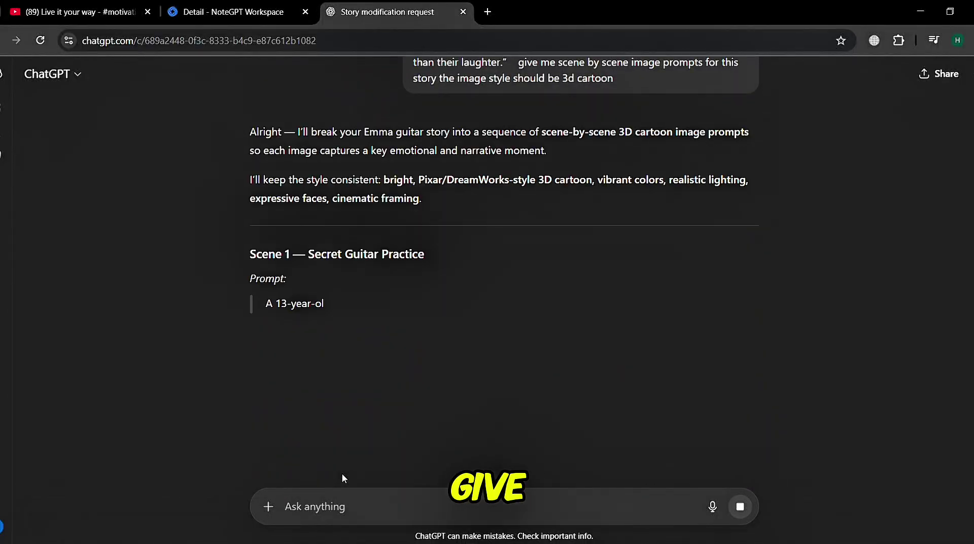
{"action": "left_click_drag", "start_coordinate": [266, 288], "coordinate": [503, 340]}
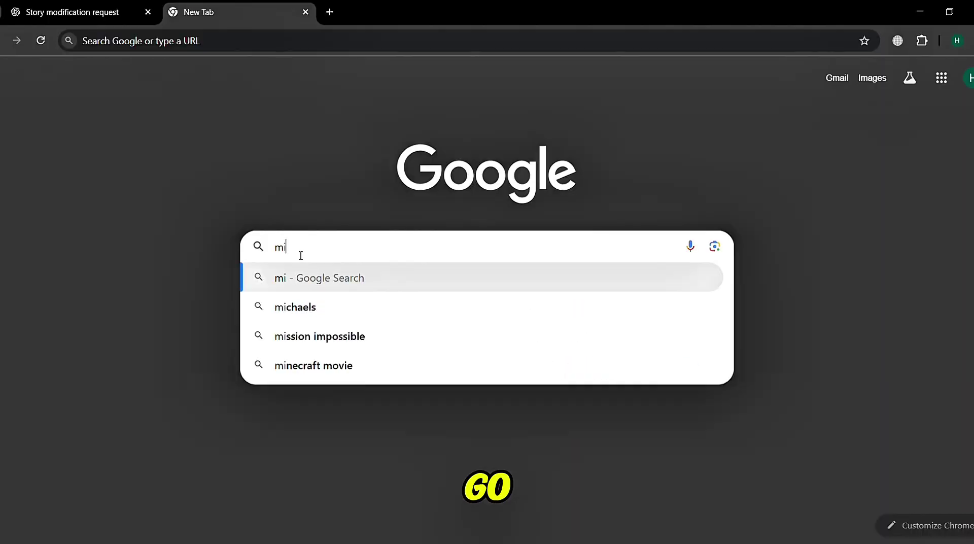
Search for Microsoft Designer, create a Microsoft account, and verify it with the emailed code
{"action": "type", "text": "crosoft d"}
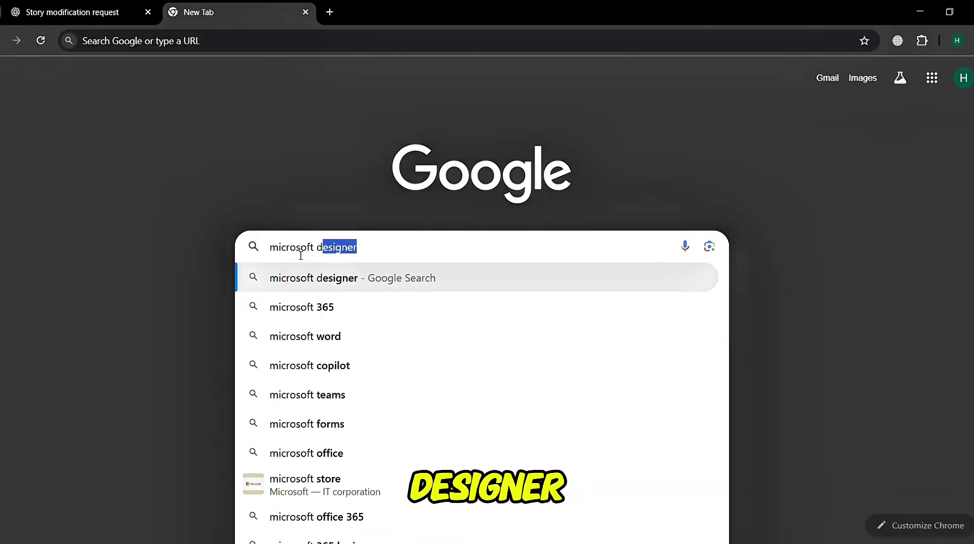
{"action": "key", "text": "Return"}
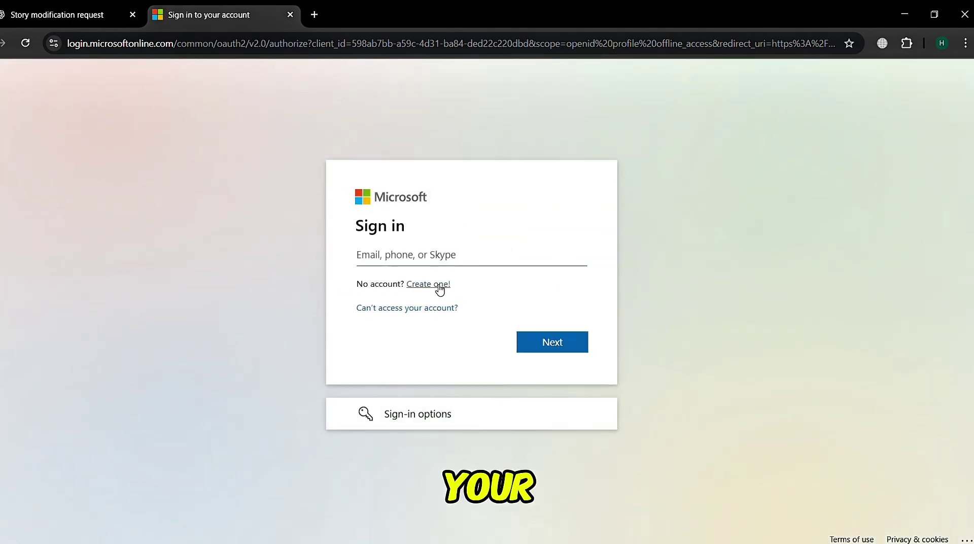
{"action": "left_click", "coordinate": [439, 289]}
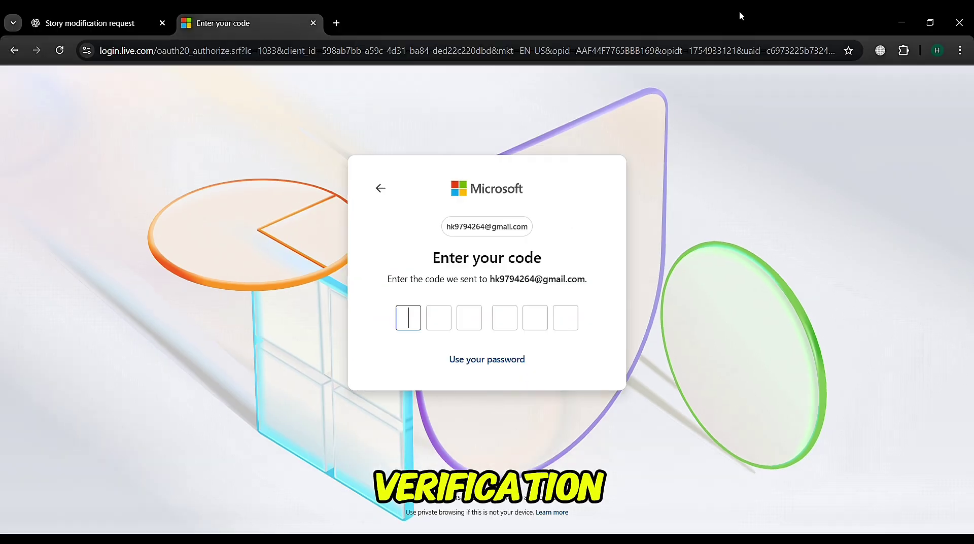
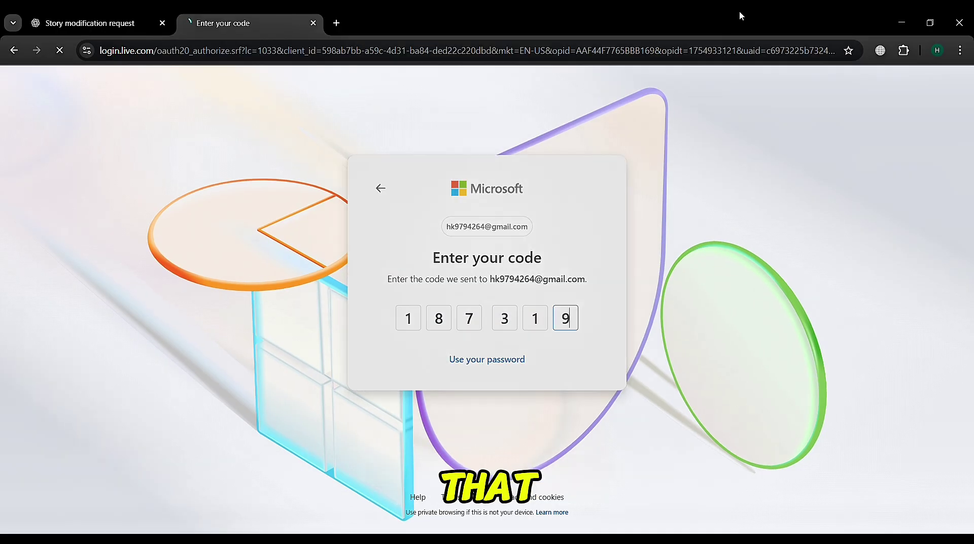
{"action": "left_click", "coordinate": [496, 420]}
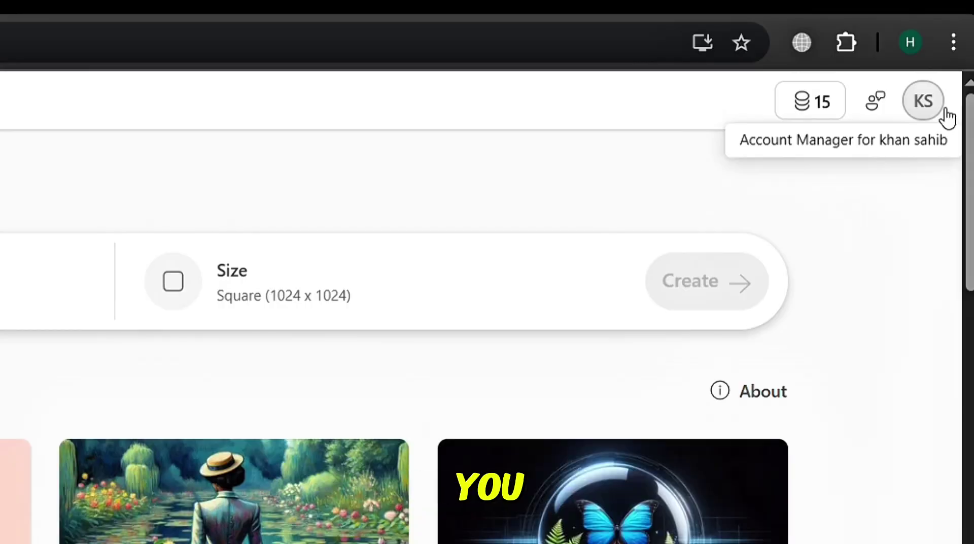
Generate portrait 1024 x 1792 images from the girl-with-guitar prompt and download the fourth
{"action": "left_click", "coordinate": [947, 116]}
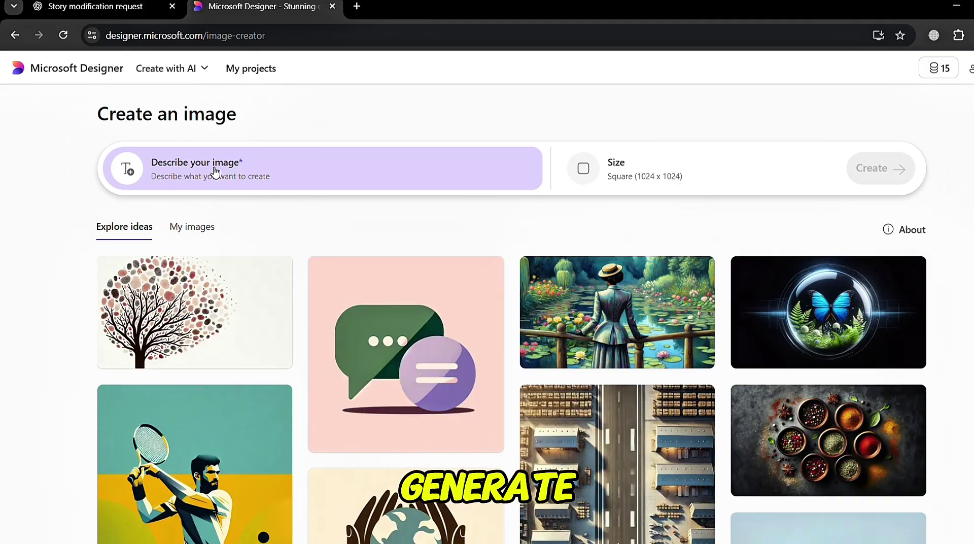
{"action": "left_click", "coordinate": [215, 171]}
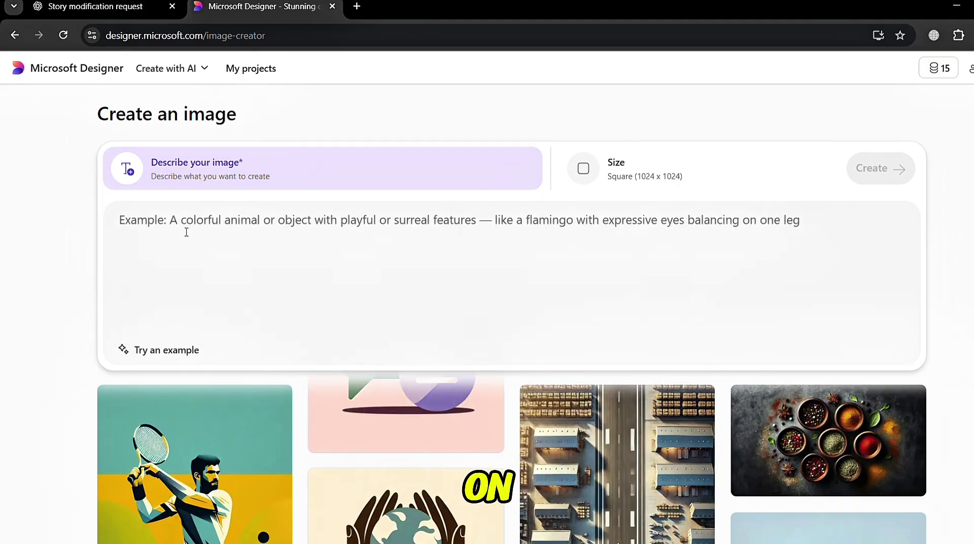
{"action": "key", "text": "ctrl+v"}
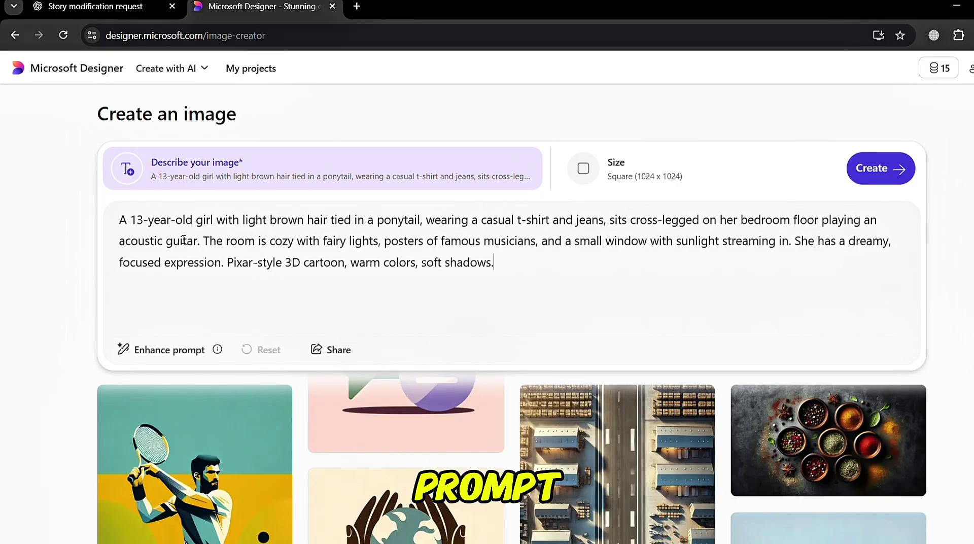
{"action": "left_click", "coordinate": [670, 176]}
{"action": "left_click", "coordinate": [506, 291]}
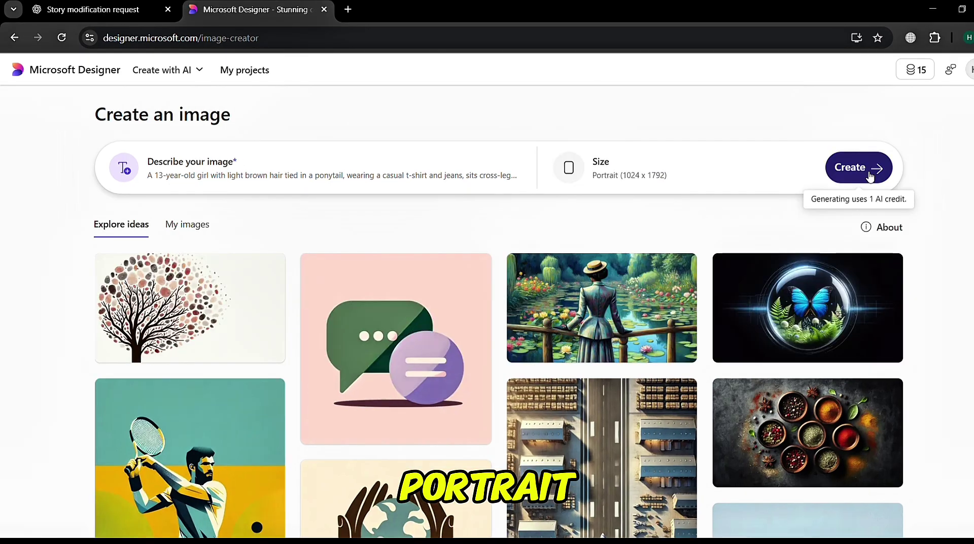
{"action": "left_click", "coordinate": [887, 173]}
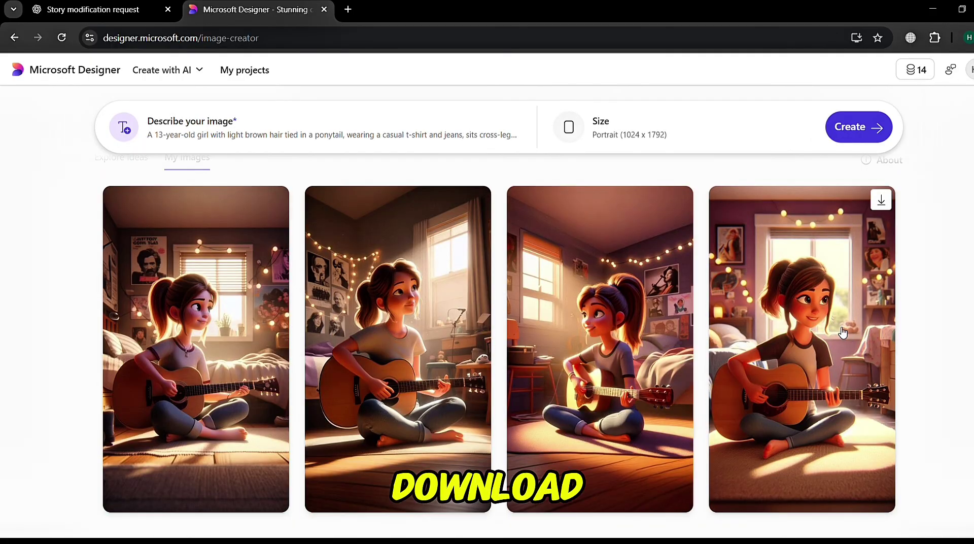
{"action": "left_click", "coordinate": [881, 200]}
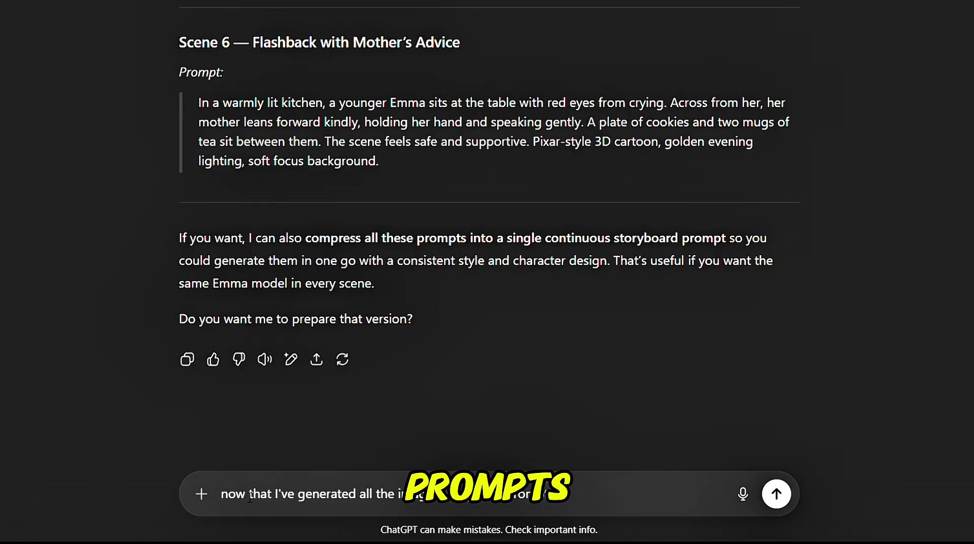
Ask ChatGPT for animation prompts for the images, then search for and open Kling AI
{"action": "type", "text": "to turn"}
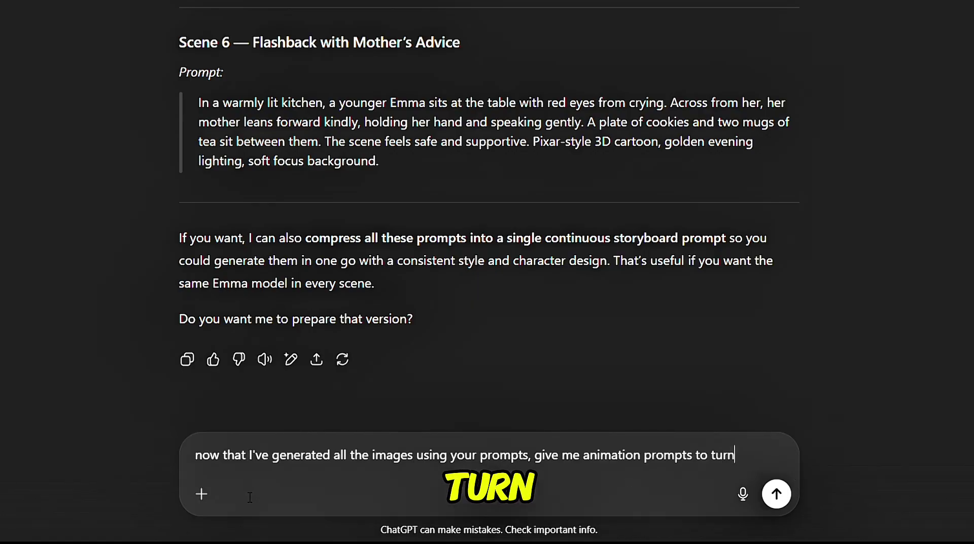
{"action": "type", "text": " them into"}
{"action": "key", "text": "Return"}
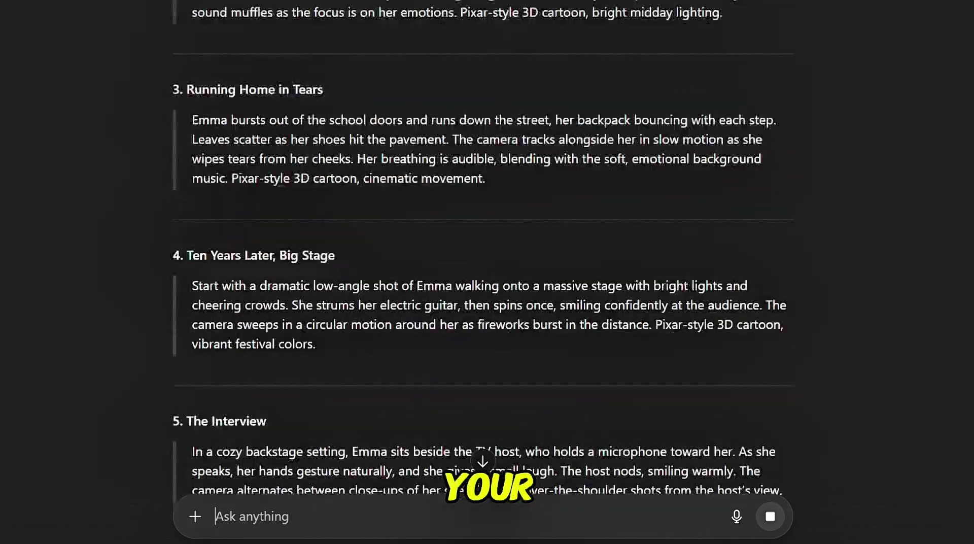
{"action": "left_click", "coordinate": [322, 252]}
{"action": "type", "text": "kl"}
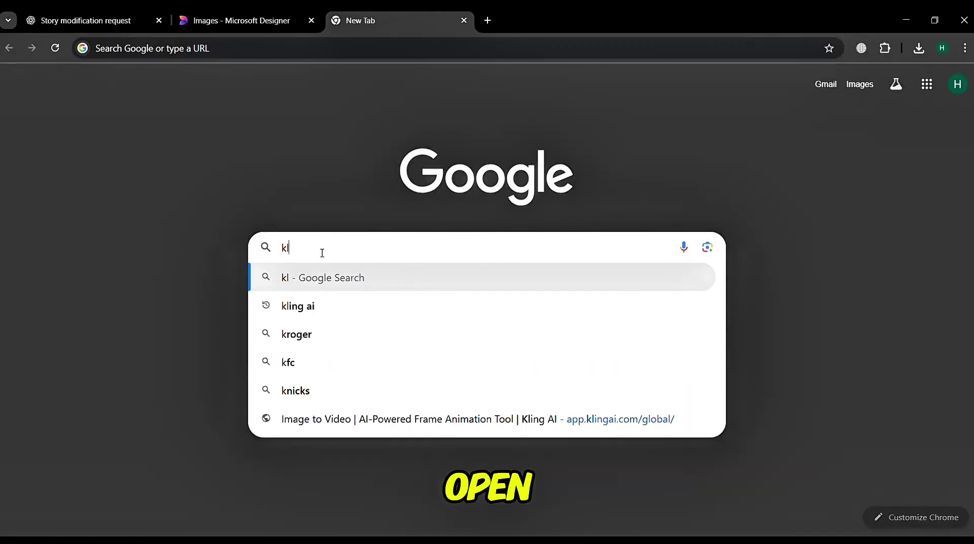
{"action": "type", "text": "ing ai"}
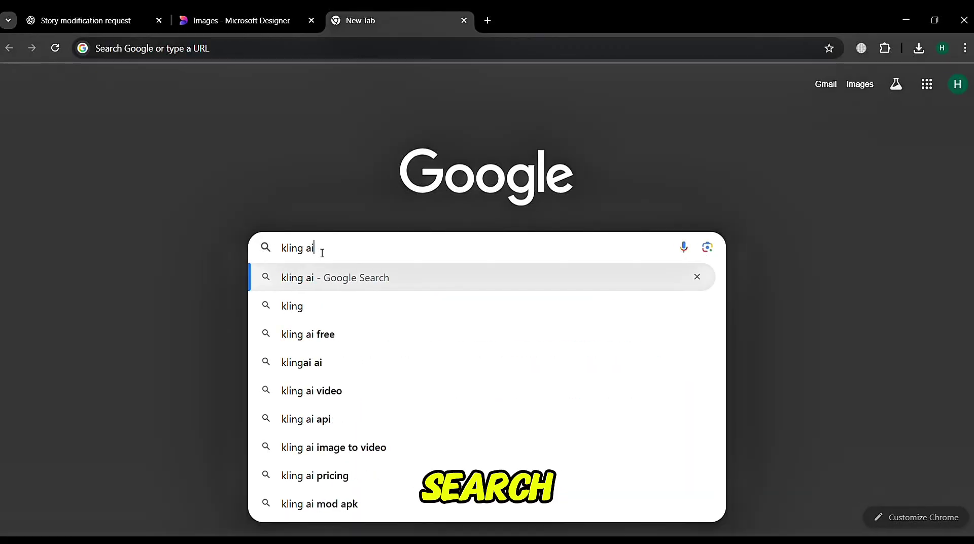
{"action": "key", "text": "Return"}
{"action": "left_click", "coordinate": [264, 204]}
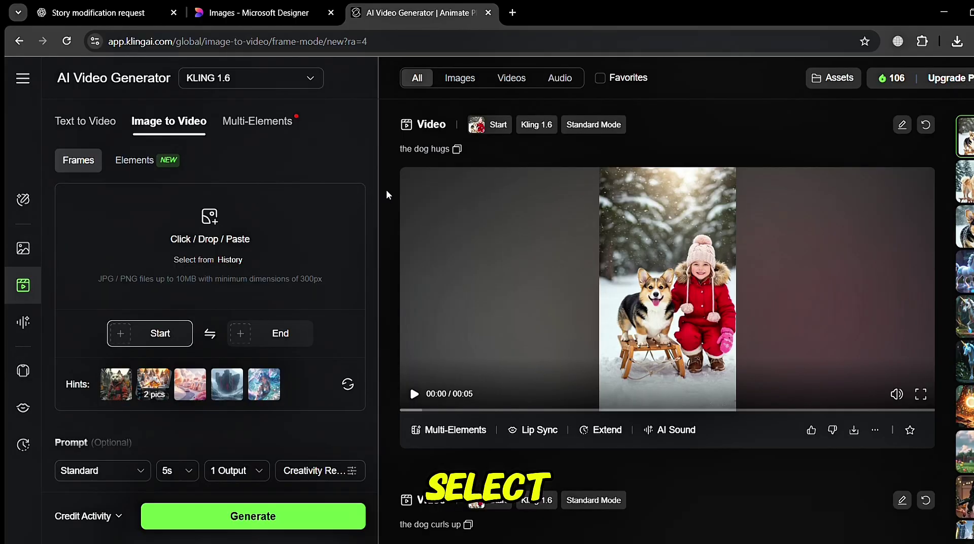
Animate the girl-with-guitar image into a 5s clip using the guitar-strumming prompt
{"action": "left_click", "coordinate": [311, 79]}
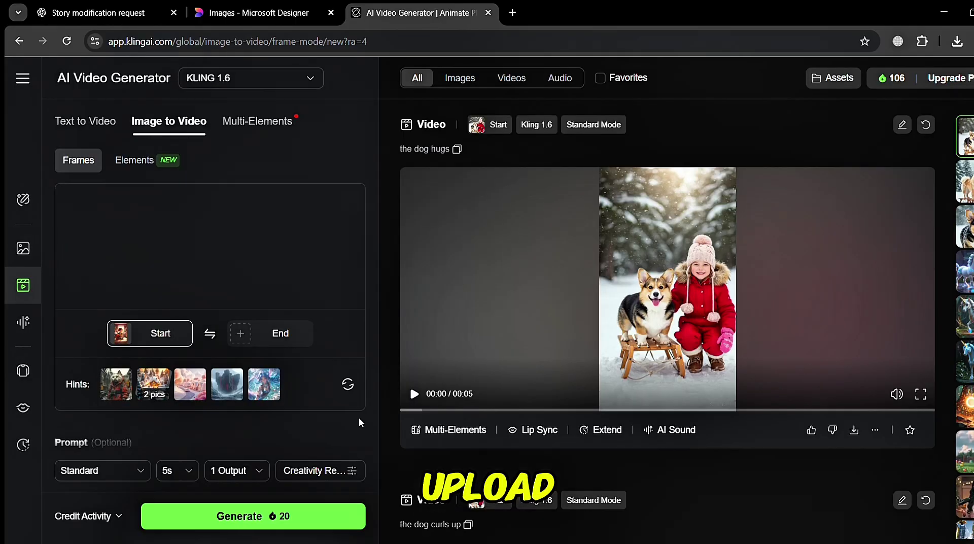
{"action": "scroll", "coordinate": [358, 417], "scroll_direction": "down", "scroll_amount": 5}
{"action": "left_click", "coordinate": [164, 223]}
{"action": "type", "text": "Animate Emma sitting cross-legged on her bedroom floor, gently strumming her acoustic guitar. The camera slowly dollies in toward her face, showing her focused expression. Her head bobs slightly to the rhythm, and her foot taps along. Soft sunlight flickers through the window as if clouds are passing by. Pixar-style 3D cartoon, warm tones."}
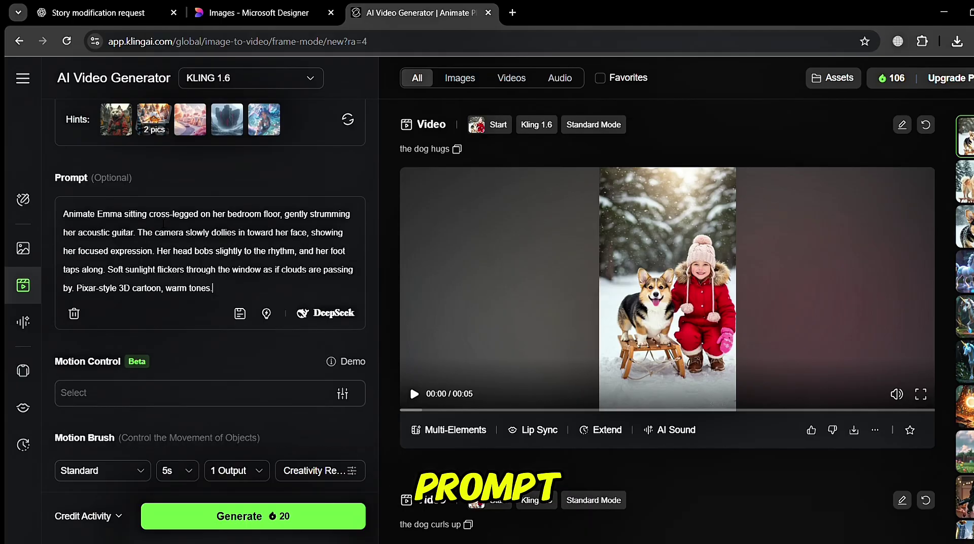
{"action": "left_click", "coordinate": [272, 517]}
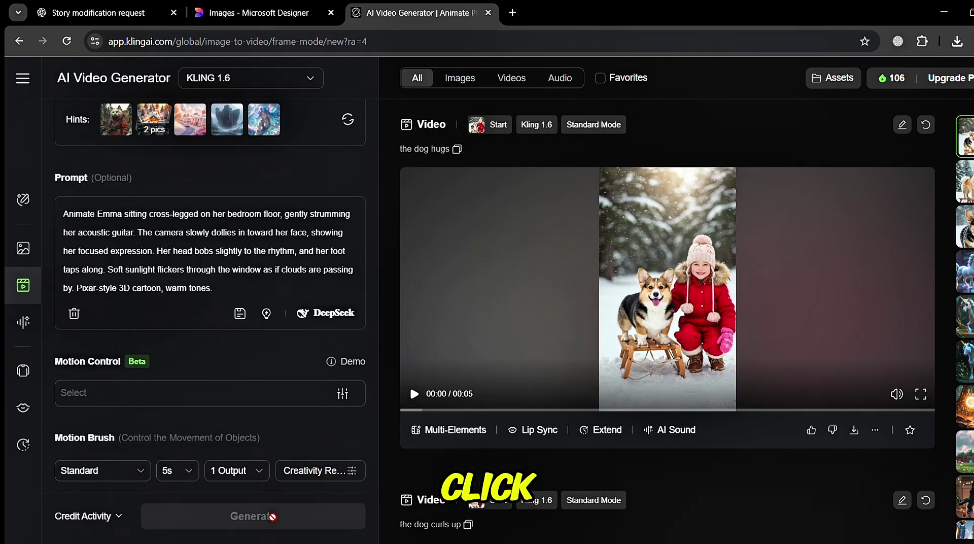
{"action": "mouse_move", "coordinate": [883, 457]}
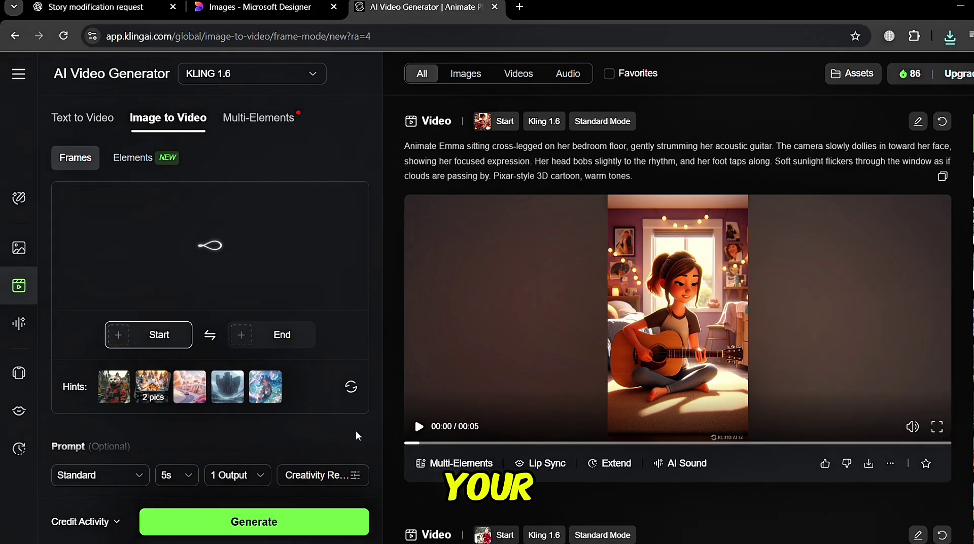
Replace the prompt with the school-cafeteria scene's animation text and generate that clip
{"action": "scroll", "coordinate": [356, 430], "scroll_direction": "down", "scroll_amount": 3}
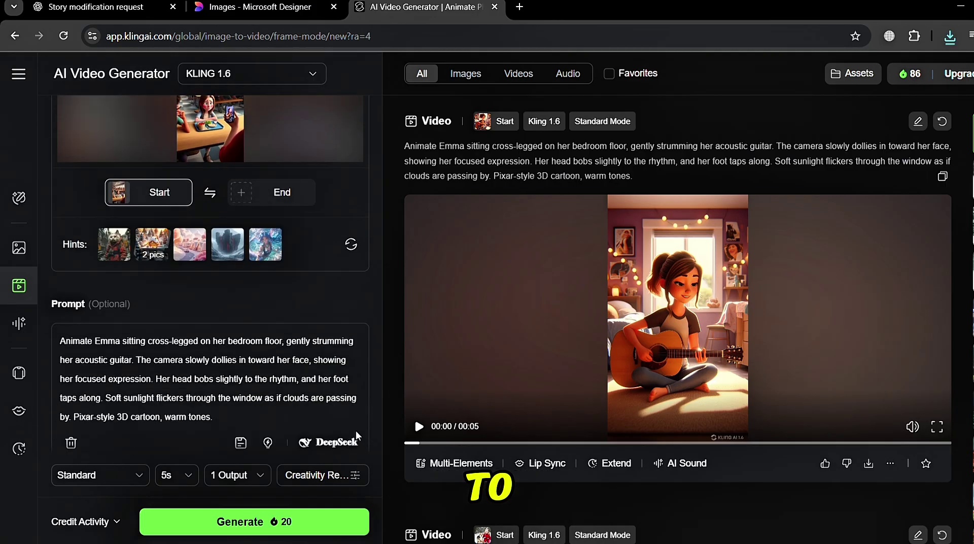
{"action": "scroll", "coordinate": [356, 431], "scroll_direction": "down", "scroll_amount": 5}
{"action": "scroll", "coordinate": [235, 266], "scroll_direction": "up", "scroll_amount": 3}
{"action": "triple_click", "coordinate": [235, 266]}
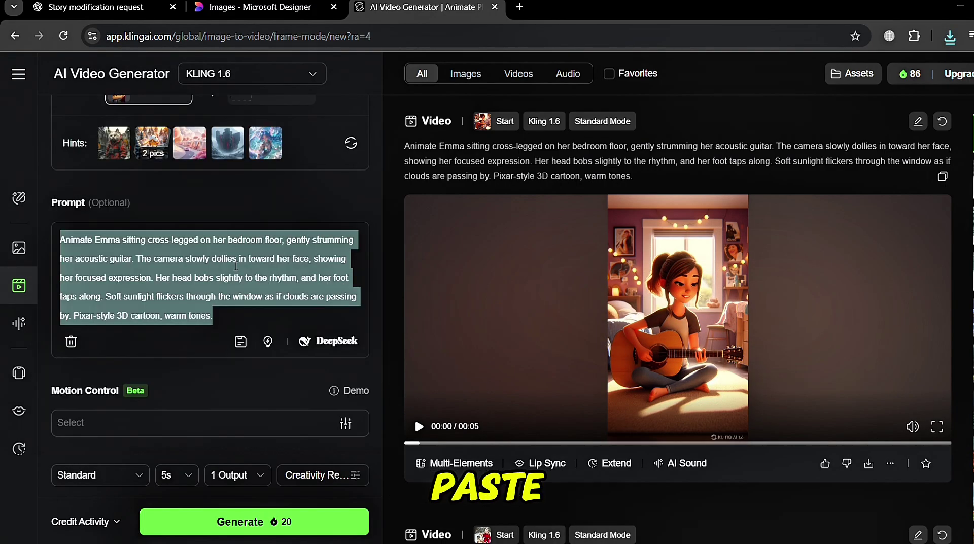
{"action": "key", "text": "ctrl+v"}
{"action": "scroll", "coordinate": [235, 266], "scroll_direction": "down", "scroll_amount": 6}
{"action": "left_click", "coordinate": [287, 522]}
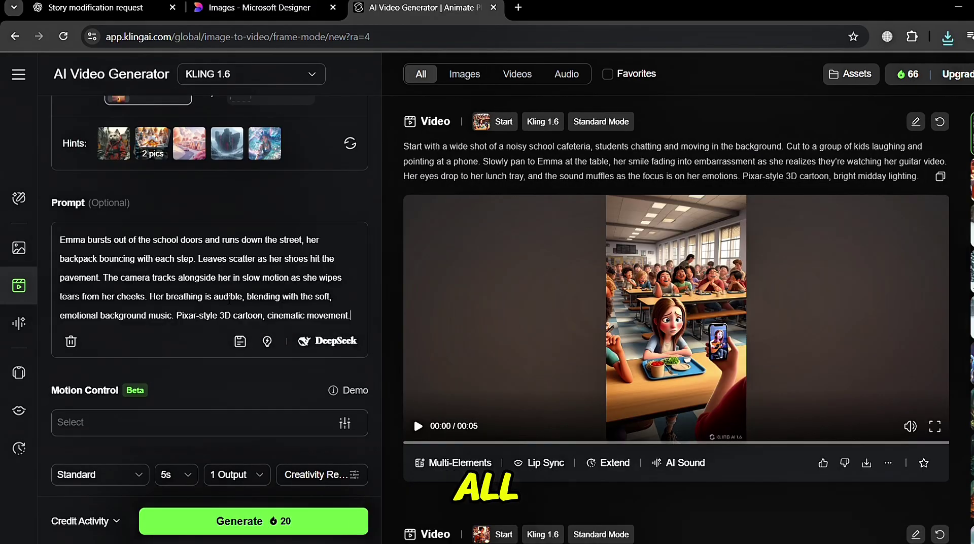
{"action": "left_click", "coordinate": [253, 521]}
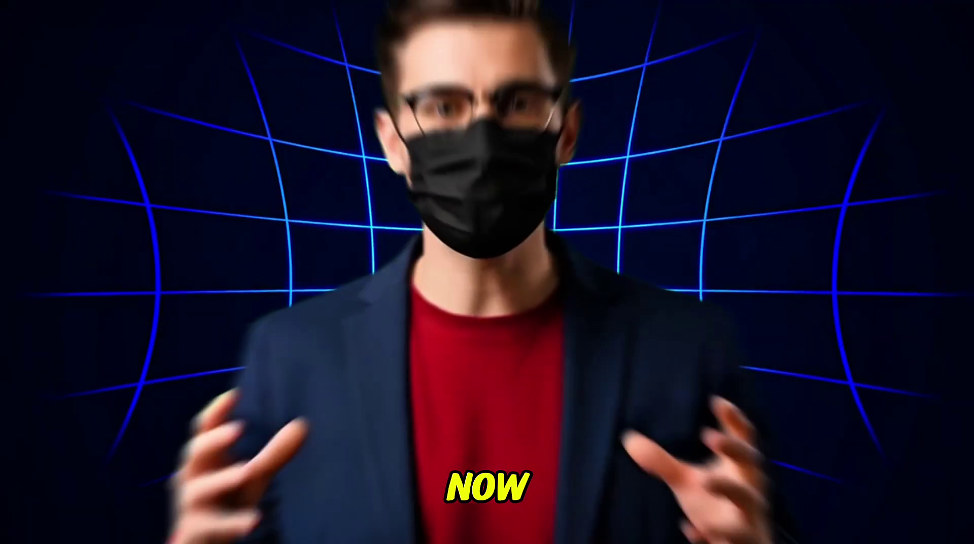